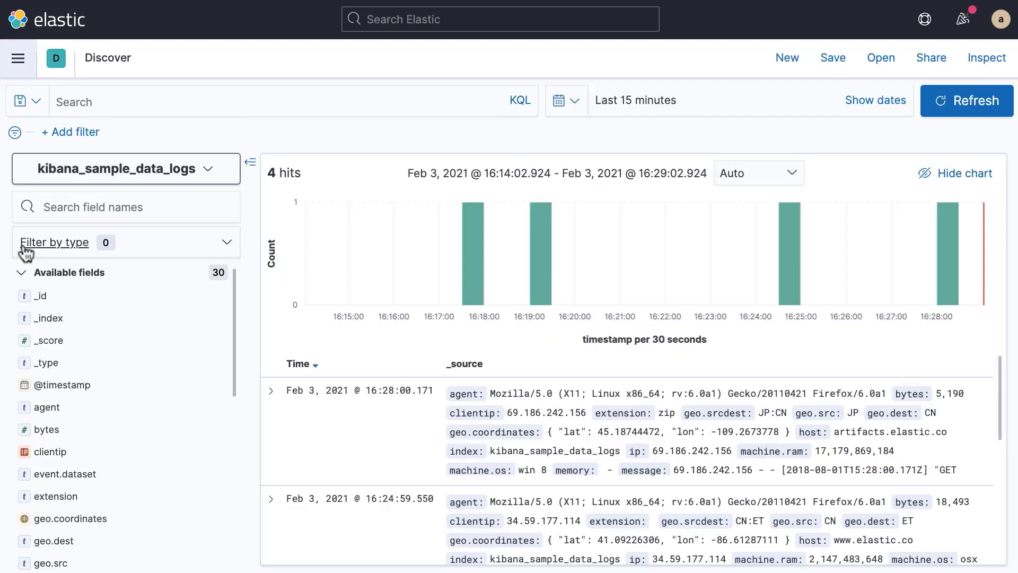
Step: Query Discover for geo.src : US and response:404, narrowing logs to six requests
click(107, 102)
text(g)
click(121, 163)
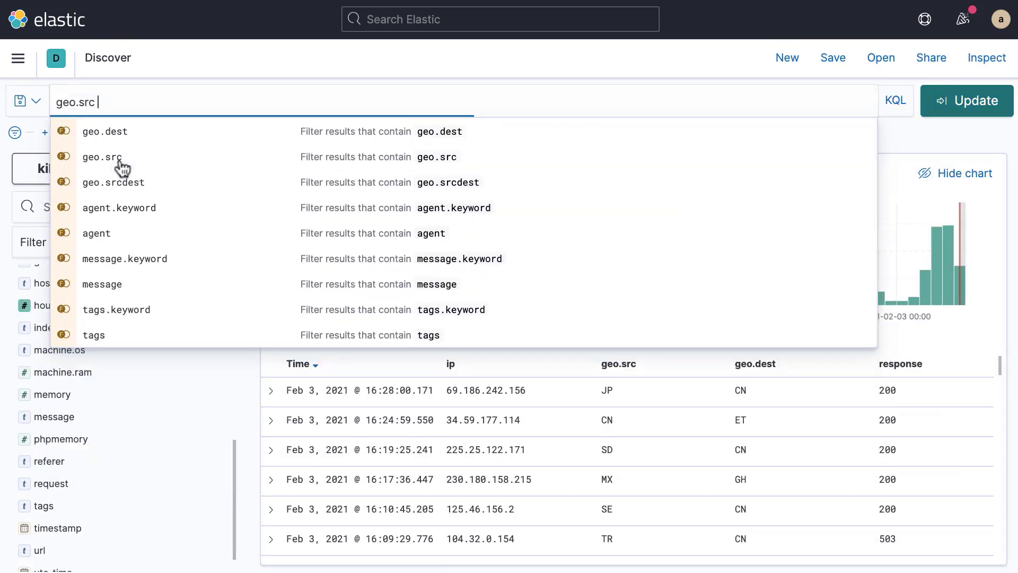
click(120, 163)
text(US)
key(Return)
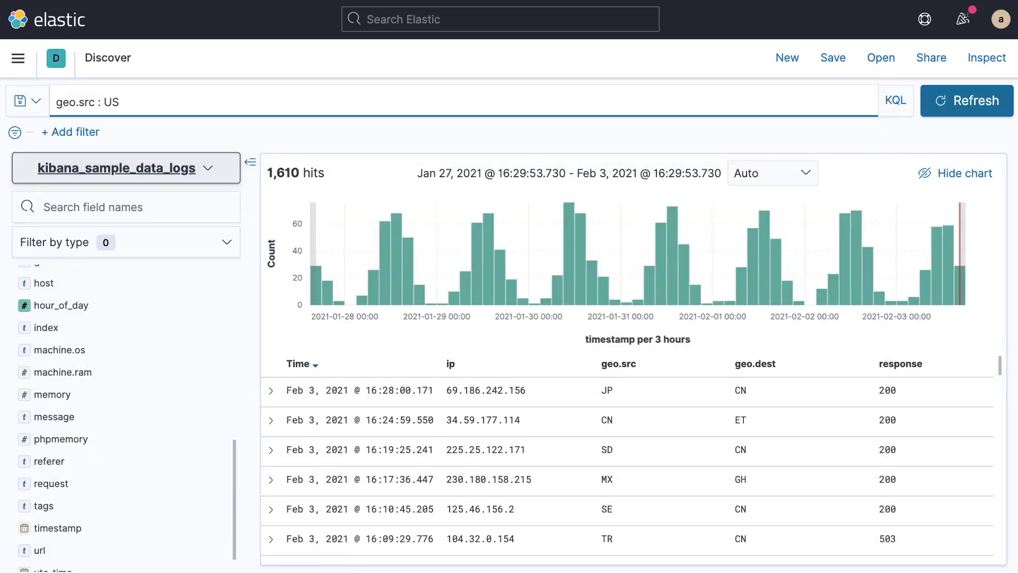
text(and response:404)
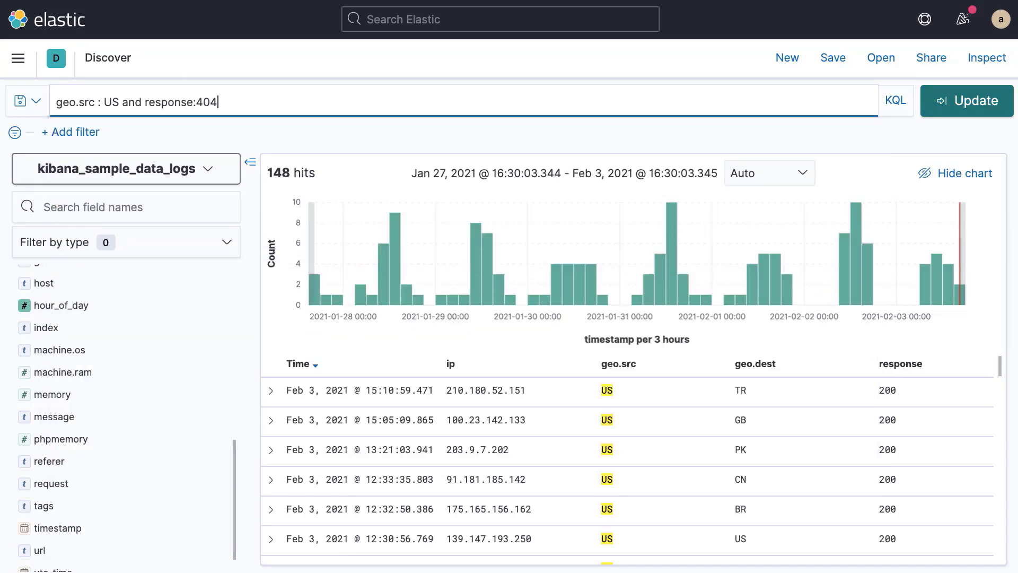
key(Return)
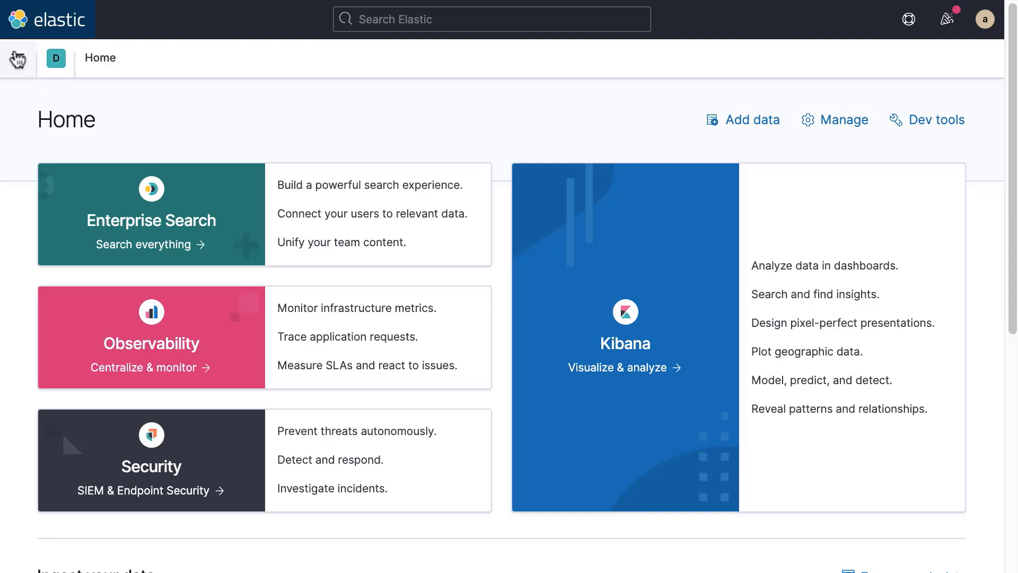
Step: Return to Discover through the main navigation menu
click(18, 57)
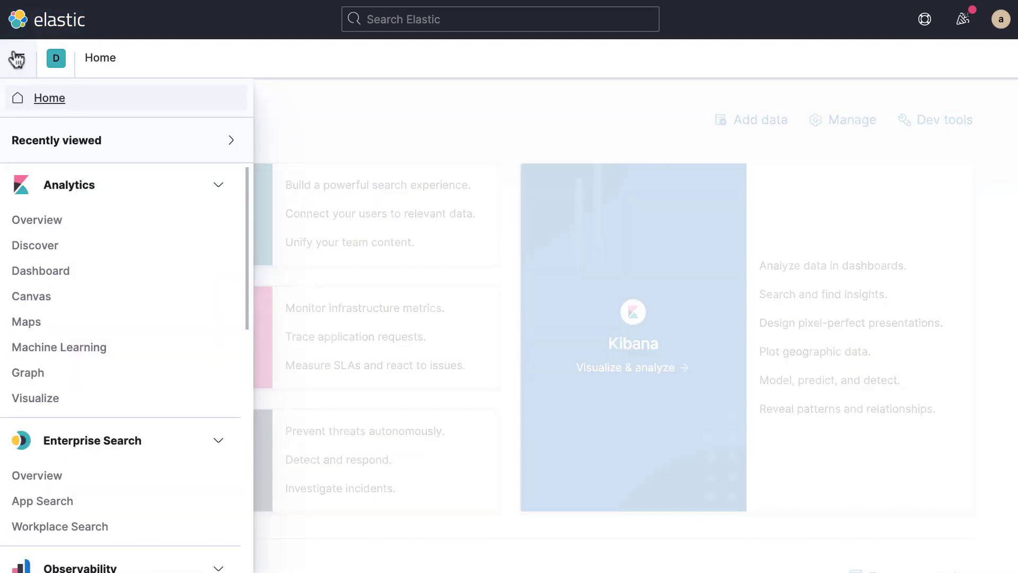
click(27, 246)
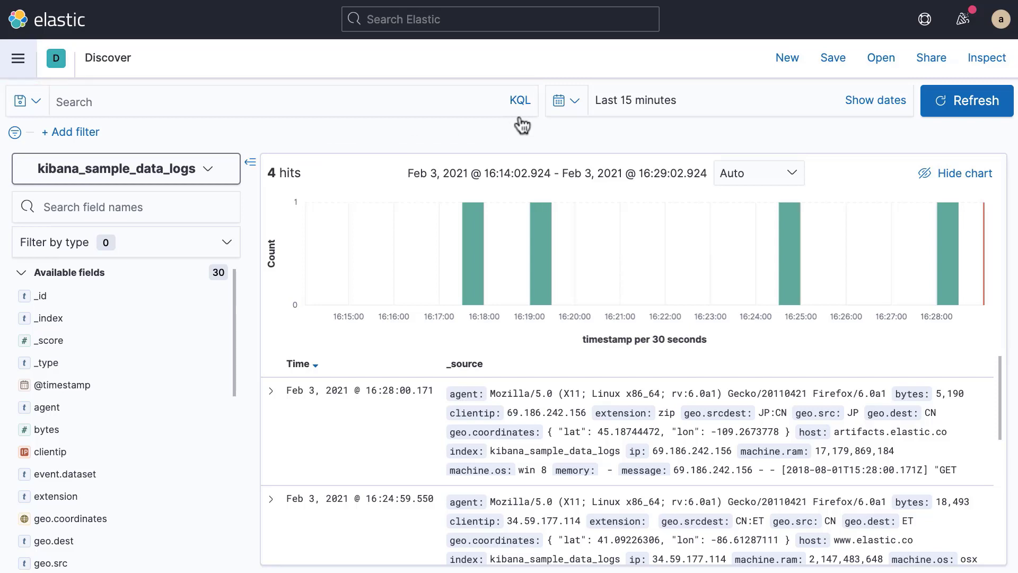
Step: Change the Discover time range to Last 7 days from the quick select
click(568, 115)
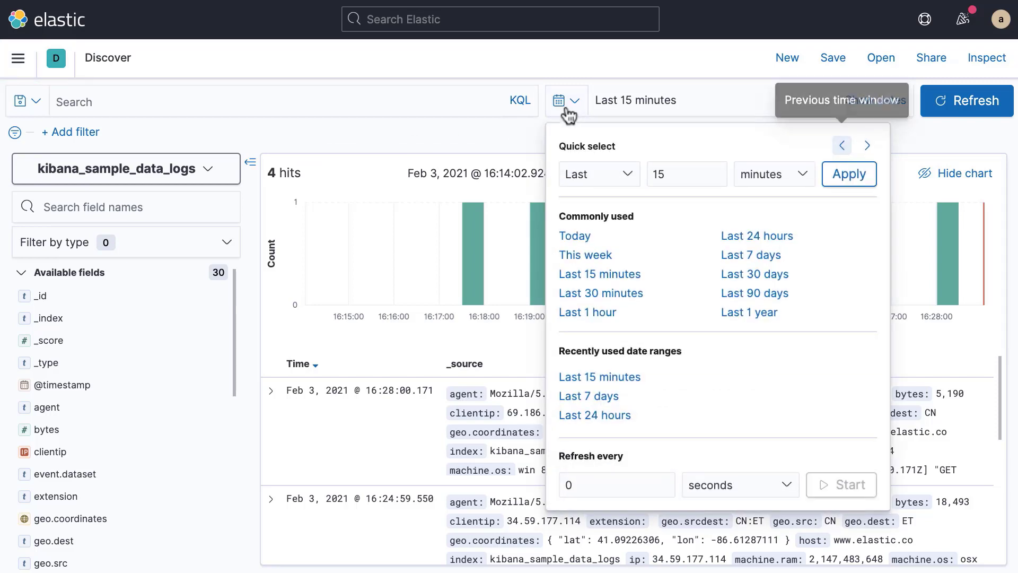
click(746, 255)
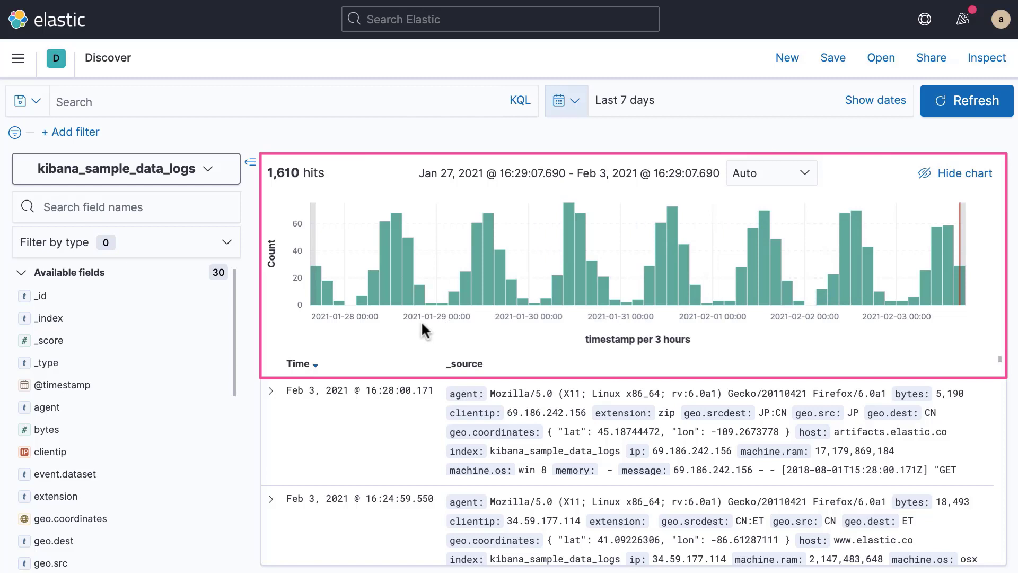
scroll(130, 437, down, 1)
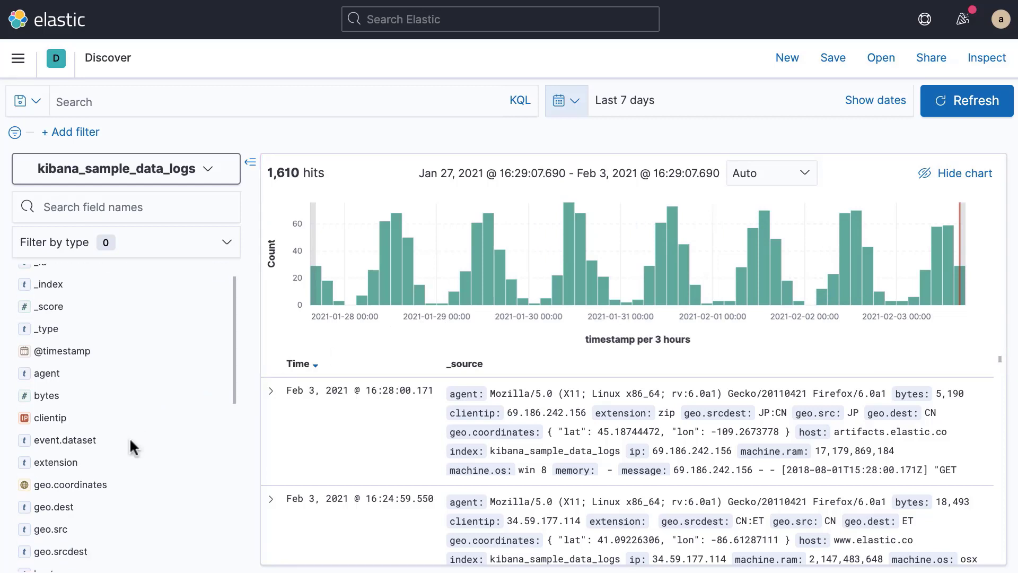
scroll(132, 447, down, 2)
mouse_move(111, 528)
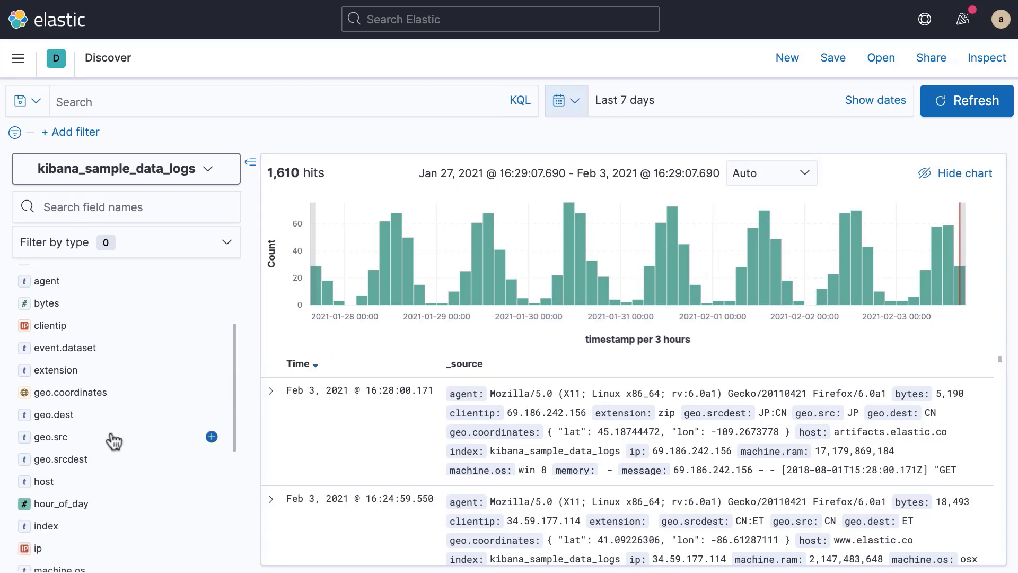
Step: Explore geo.src top values, its chart suggestion and the first log document
click(77, 446)
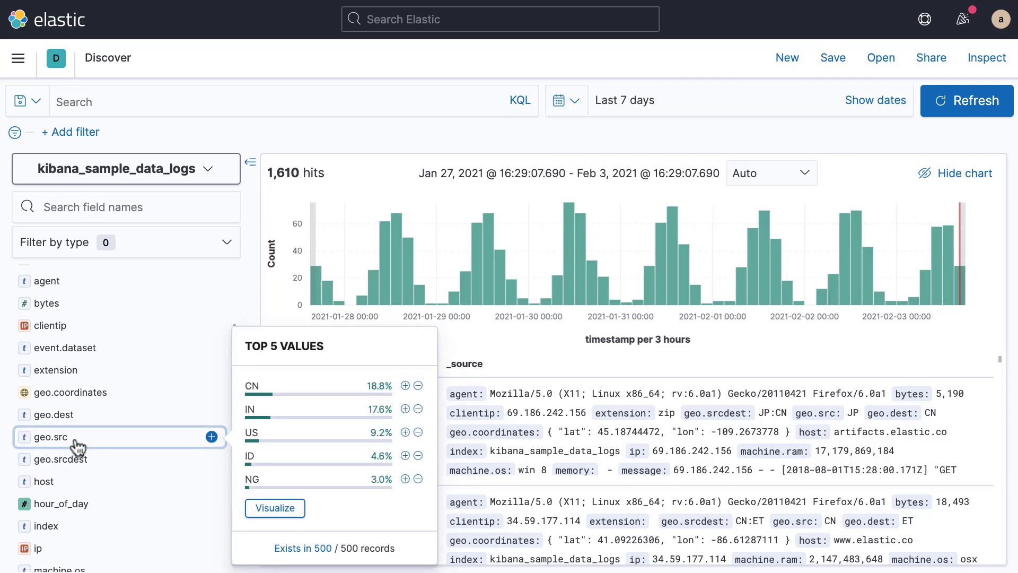
click(263, 508)
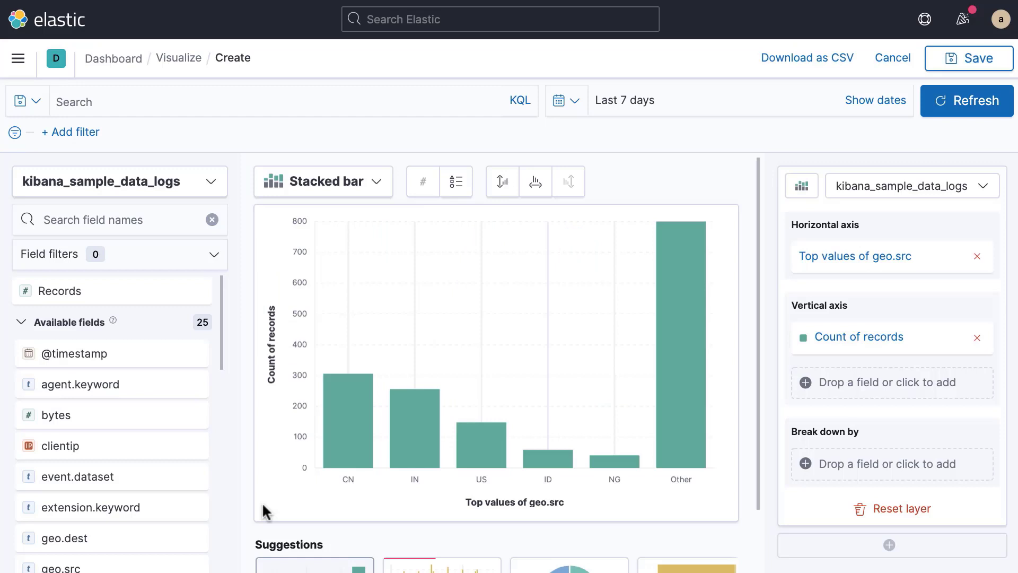
scroll(261, 502, down, 2)
click(426, 525)
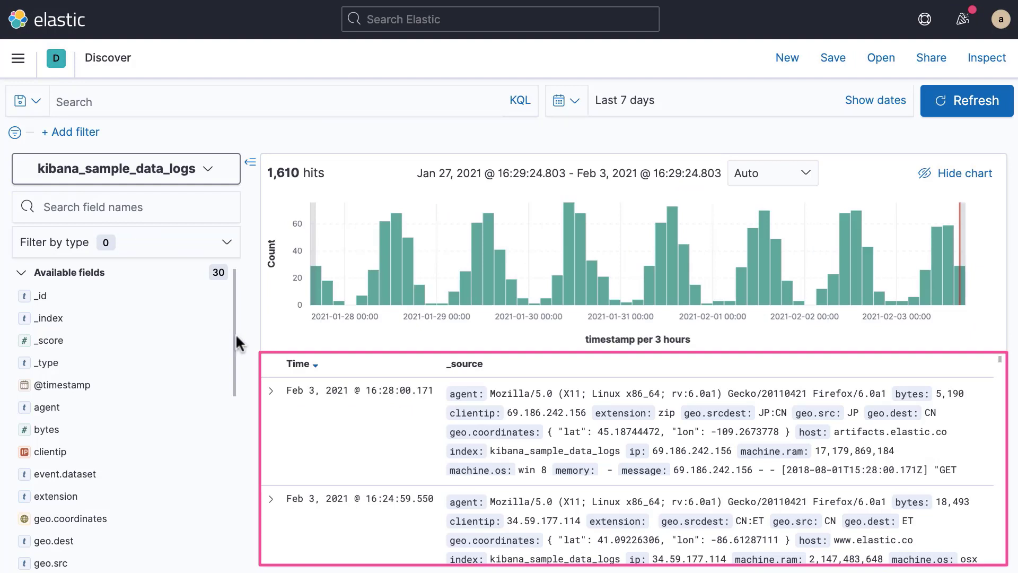
click(271, 390)
scroll(461, 473, down, 2)
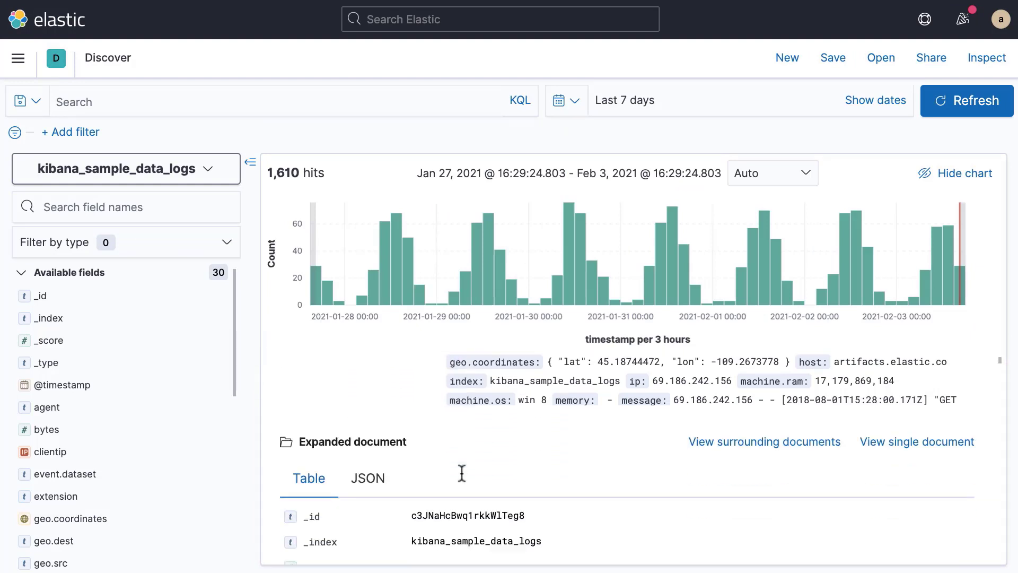
scroll(461, 472, down, 5)
scroll(462, 473, down, 2)
scroll(462, 473, down, 5)
scroll(462, 474, down, 2)
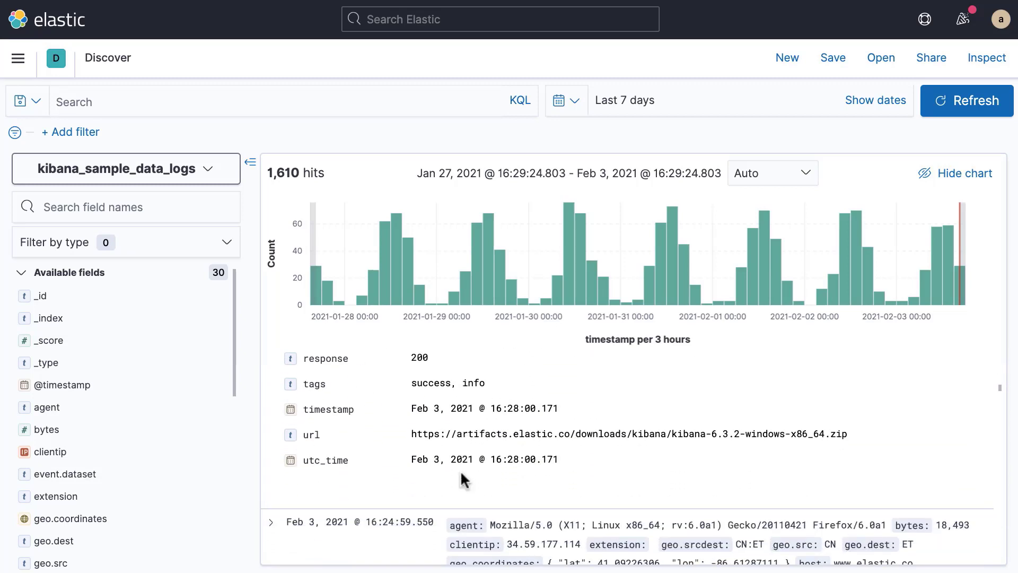
scroll(461, 474, up, 10)
click(272, 392)
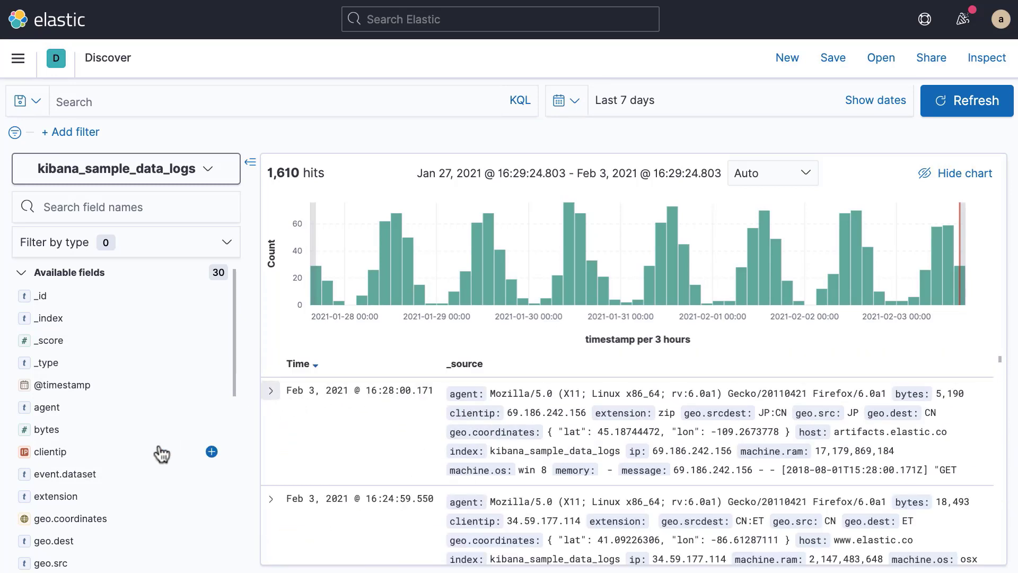
scroll(162, 454, down, 3)
Step: Add ip, geo.src and geo.dest as columns in the results table
click(210, 493)
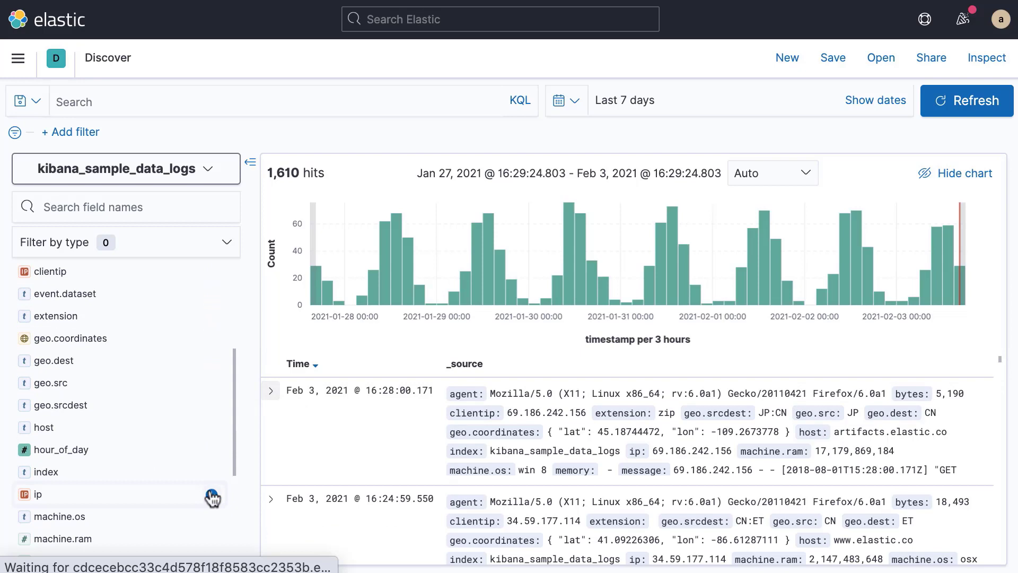
click(212, 385)
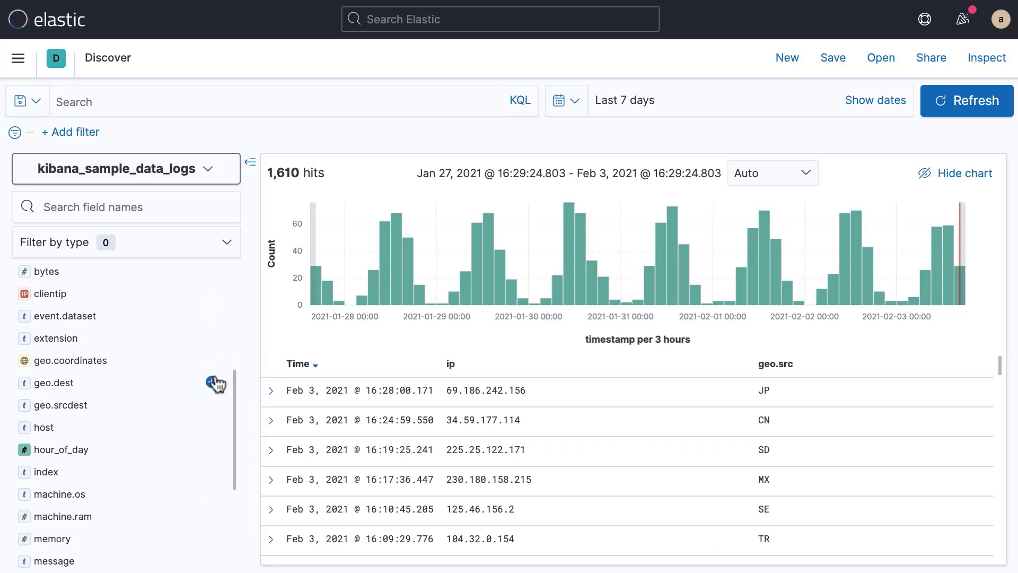
click(213, 383)
scroll(200, 443, down, 2)
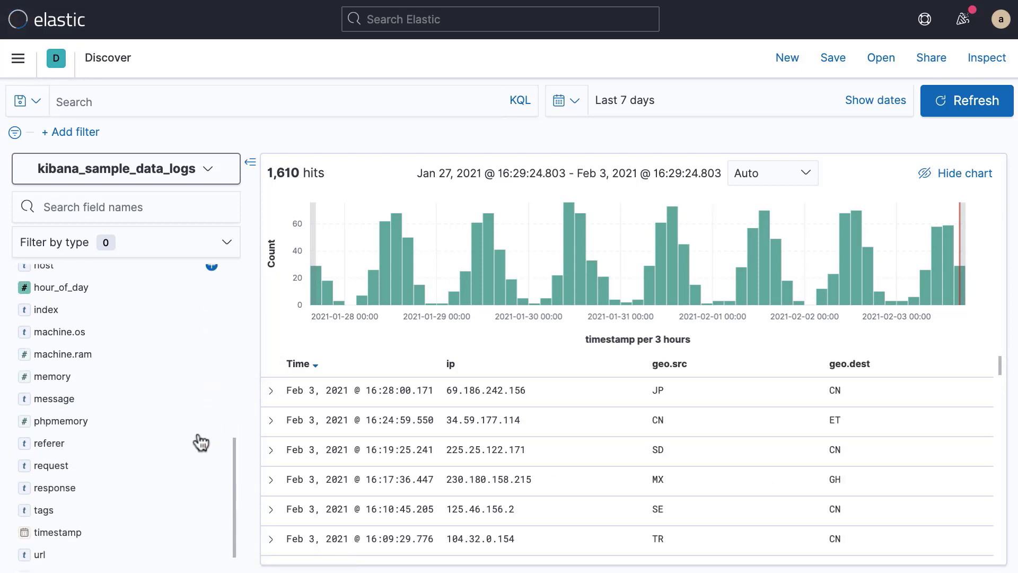
scroll(202, 461, down, 2)
click(212, 483)
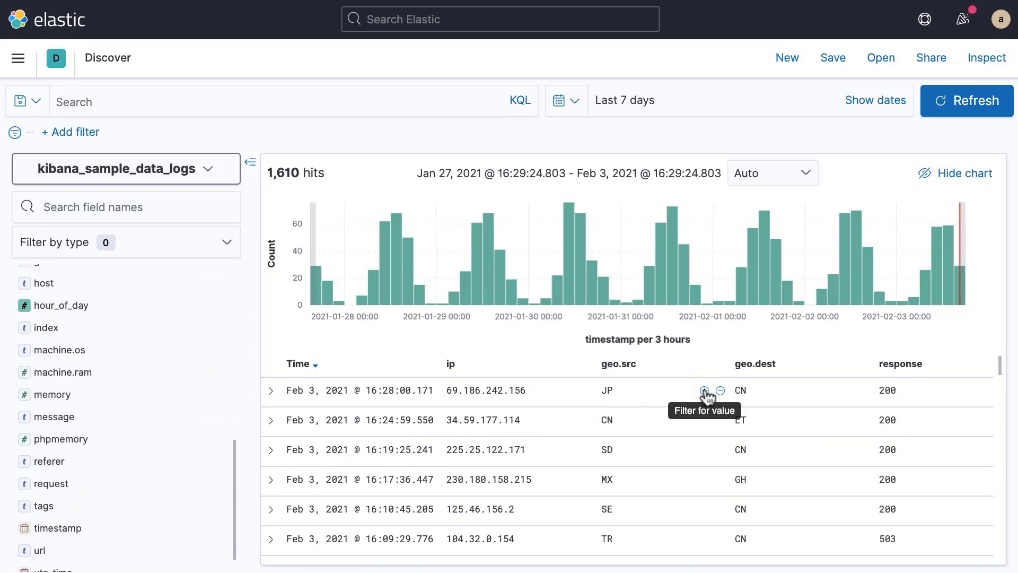
click(705, 392)
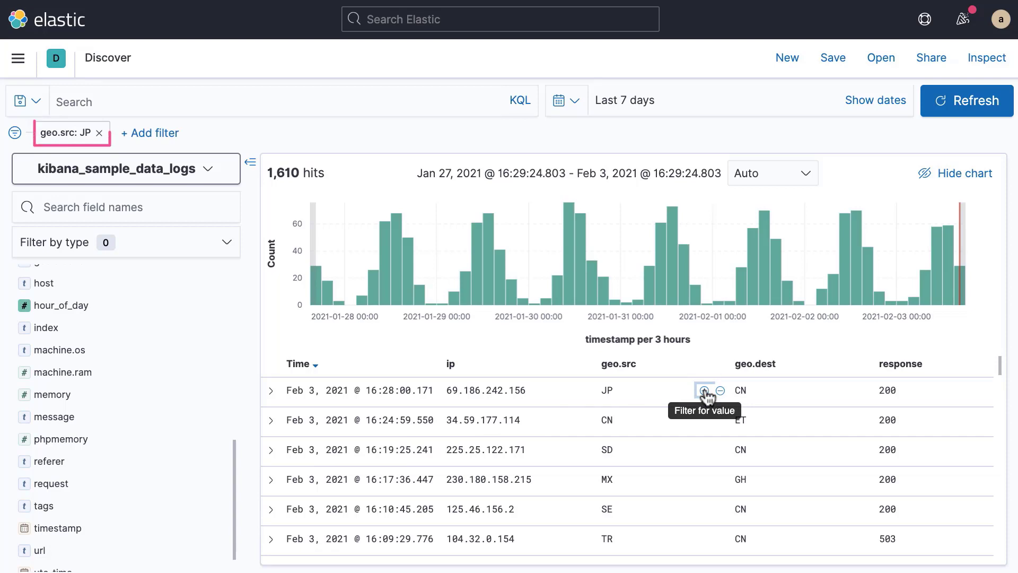
click(98, 133)
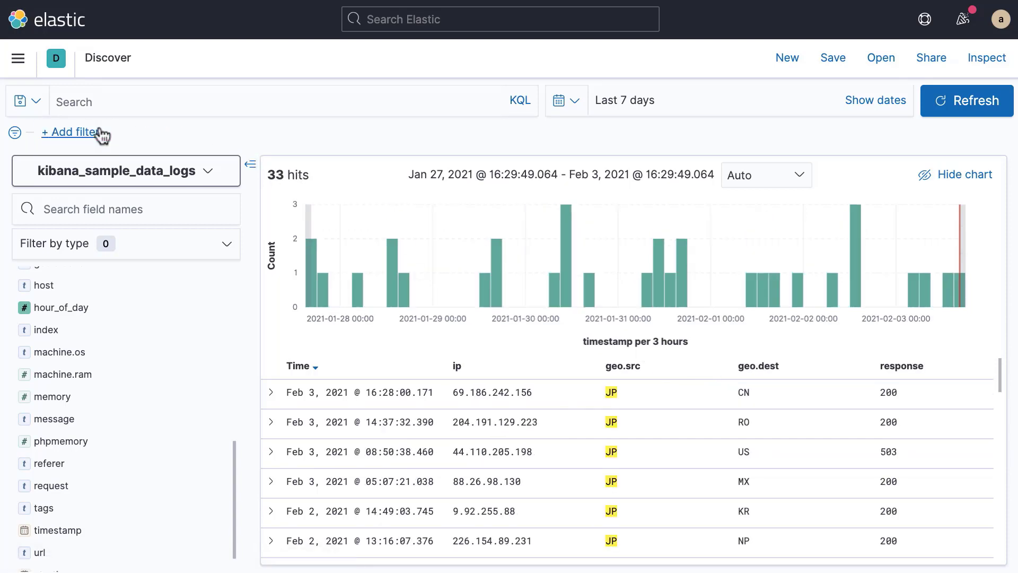
click(106, 102)
text(g)
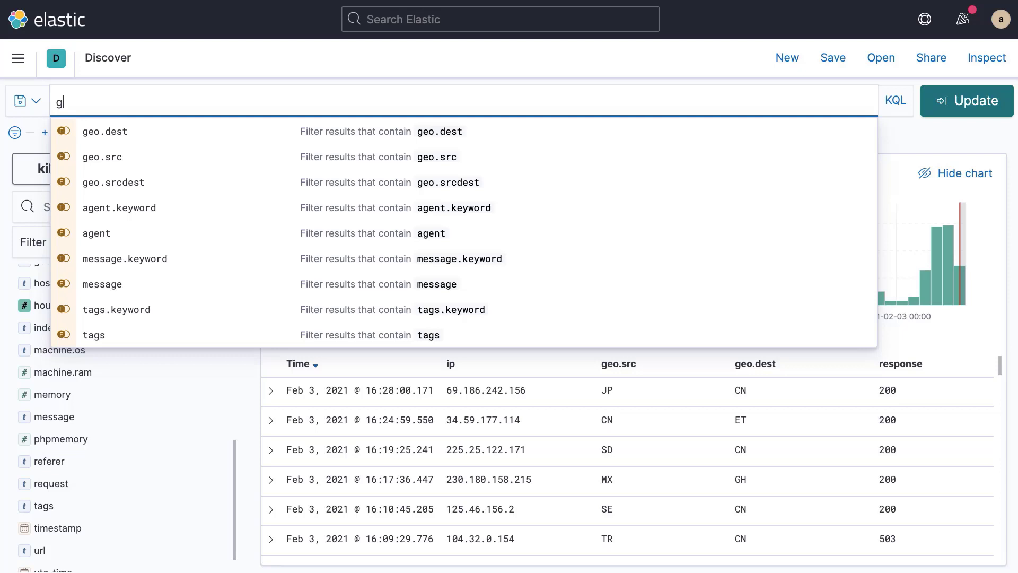
Step: Query geo.src : US and response:404 for 6 hits and save it as 'My search'
click(120, 159)
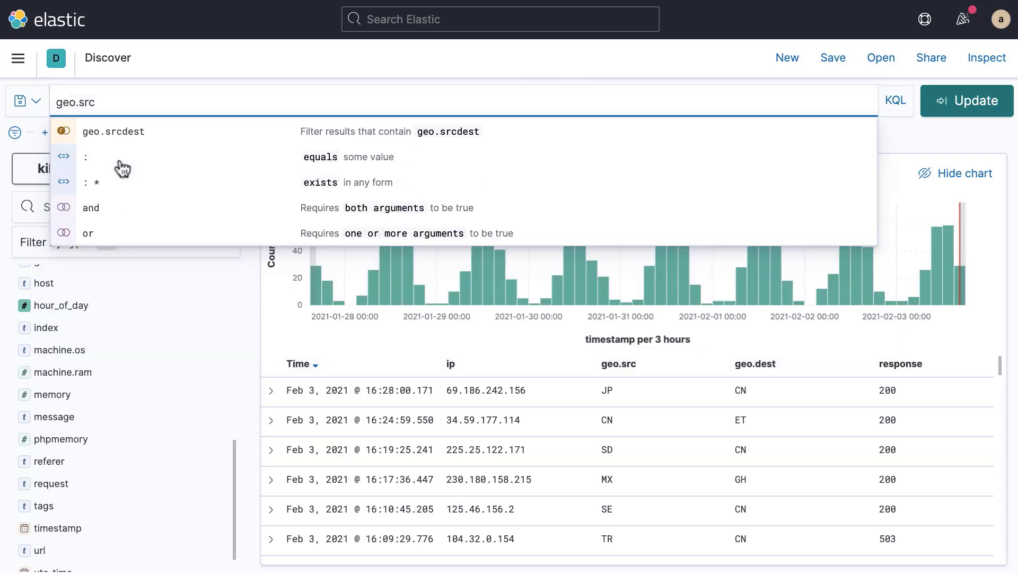
click(119, 157)
text(US)
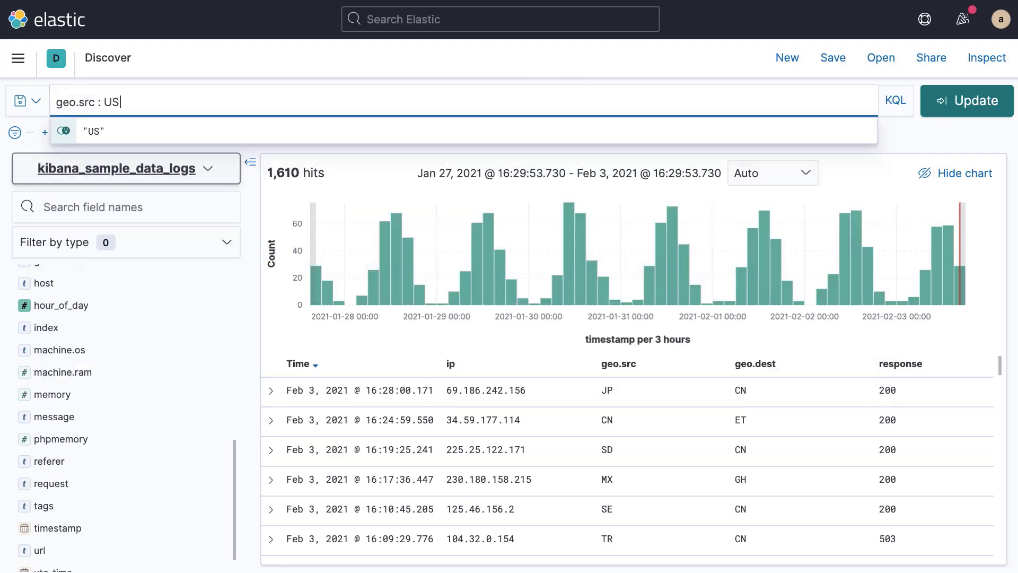
key(Return)
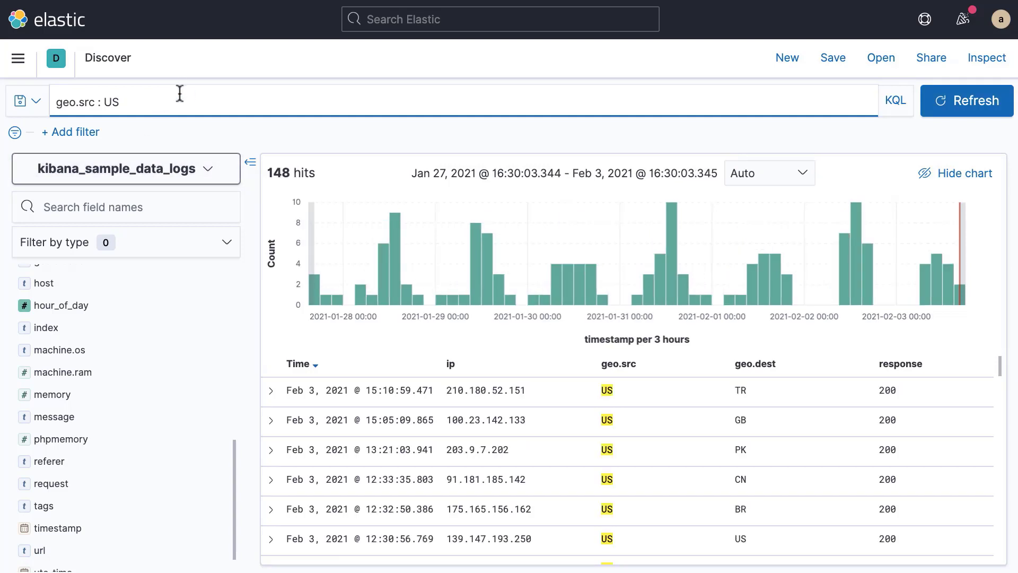
text( and respons)
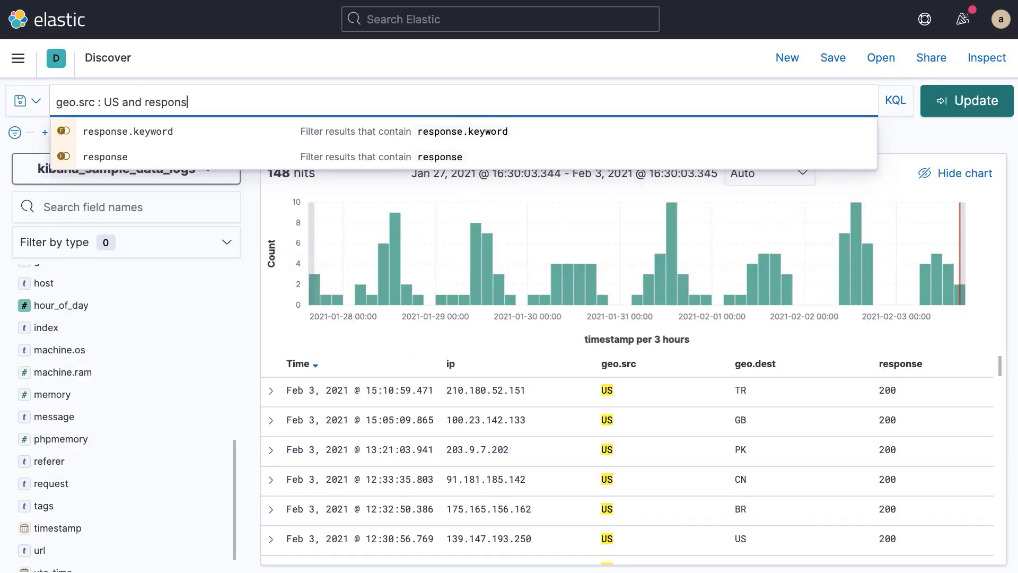
text(e:404)
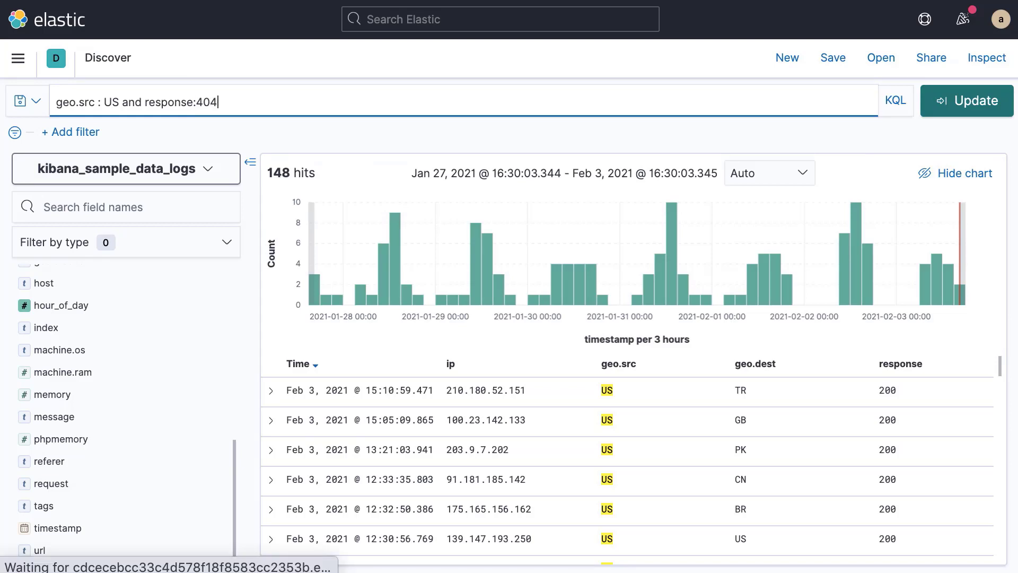
key(Return)
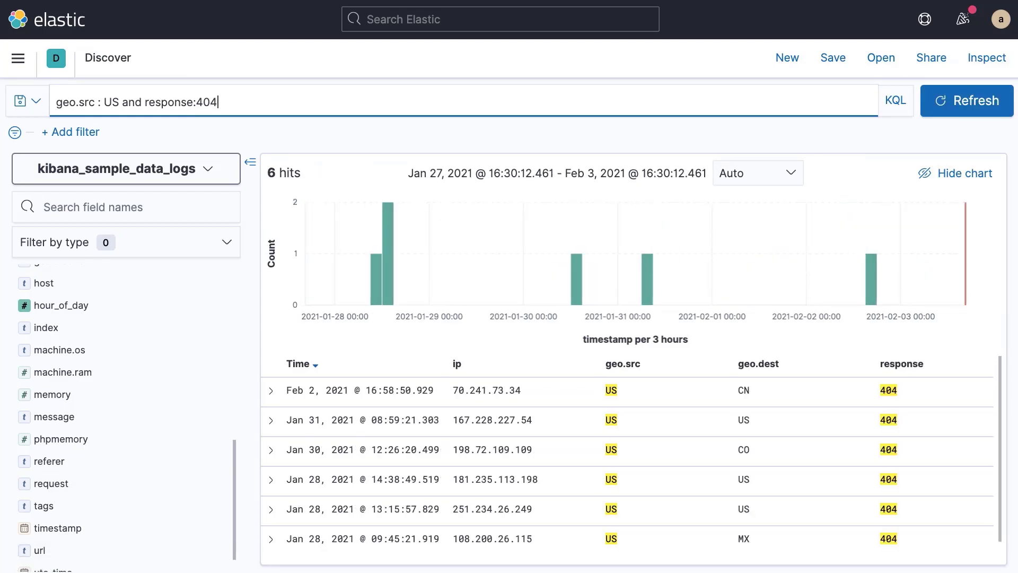
click(844, 67)
text(My search)
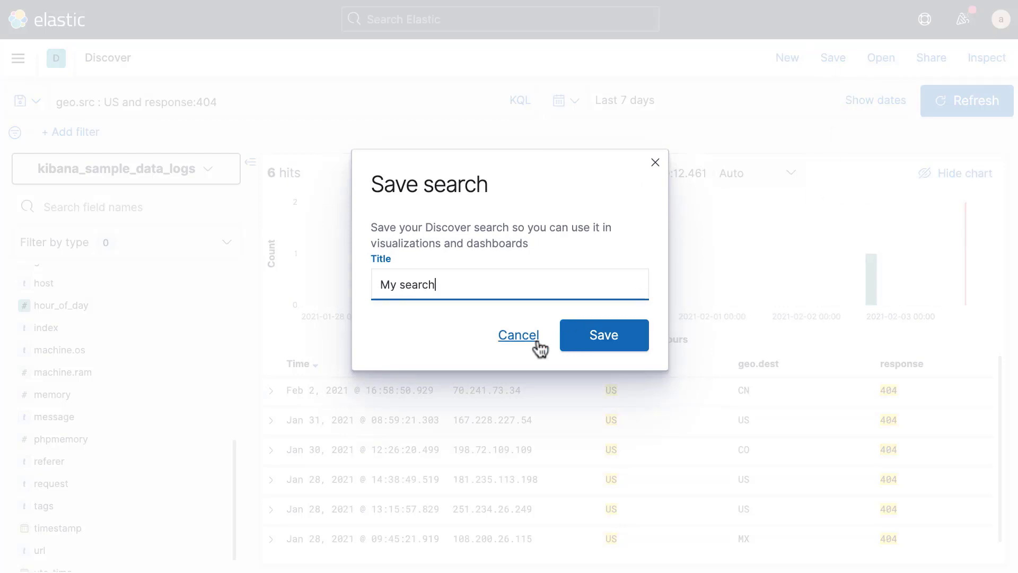
click(593, 344)
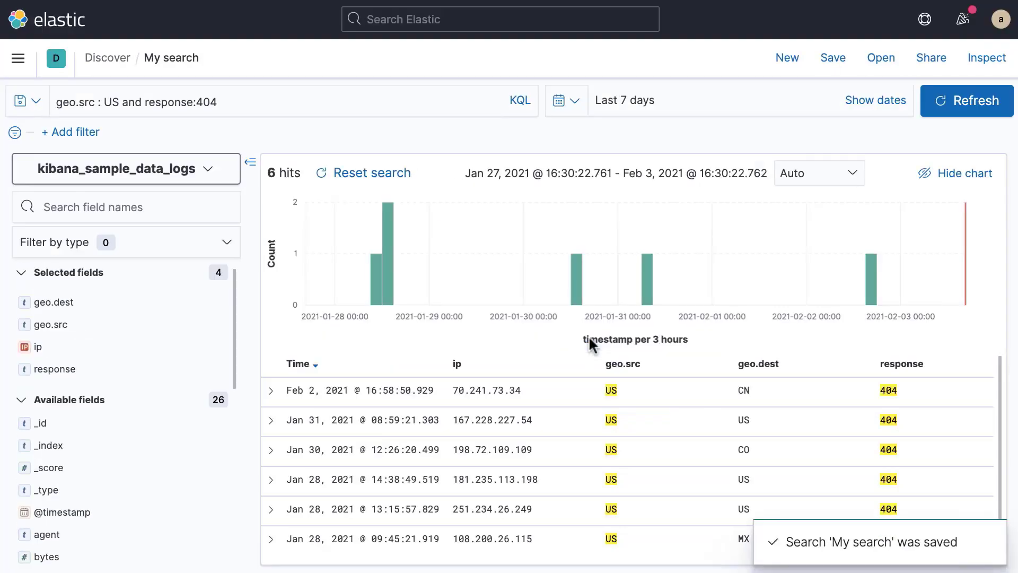
Step: Generate a CSV report of 'My search', download it and open My search.csv
click(932, 63)
click(921, 165)
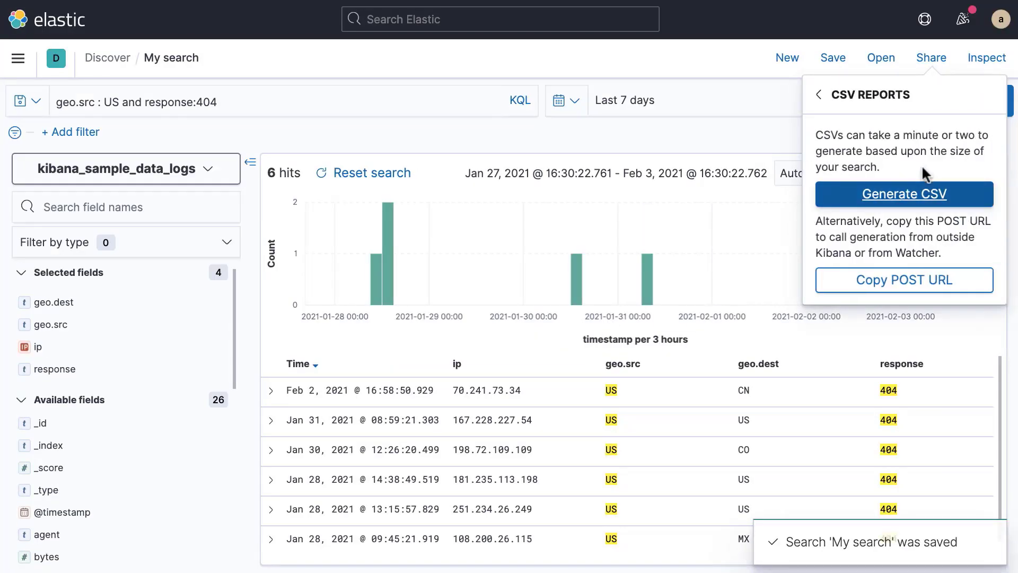
click(914, 198)
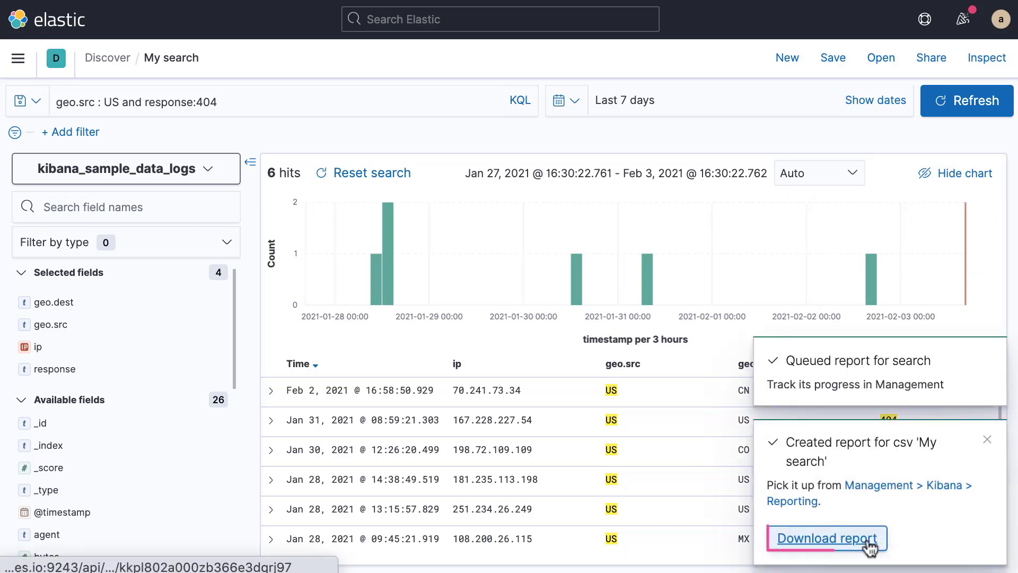
click(870, 547)
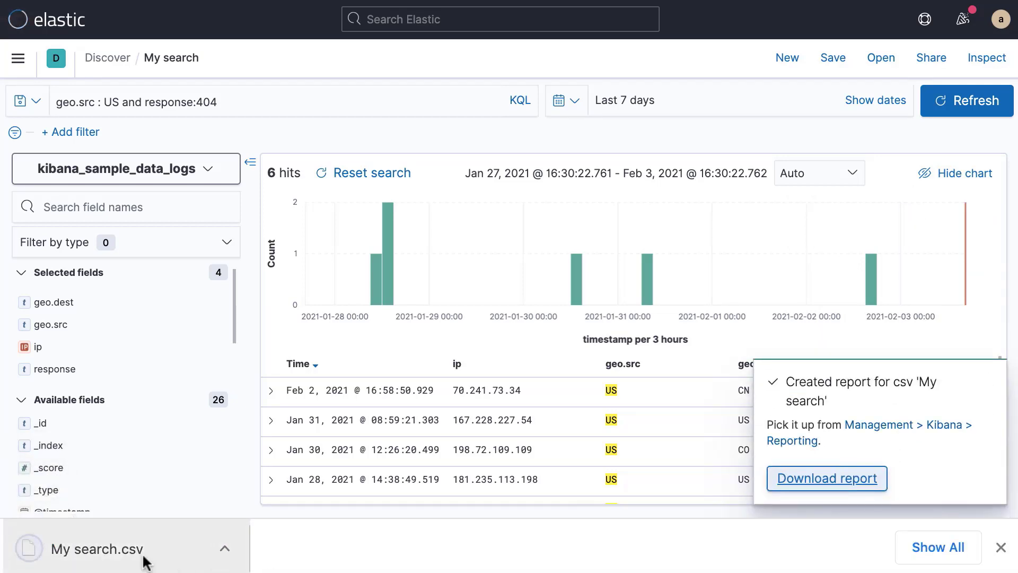
click(102, 558)
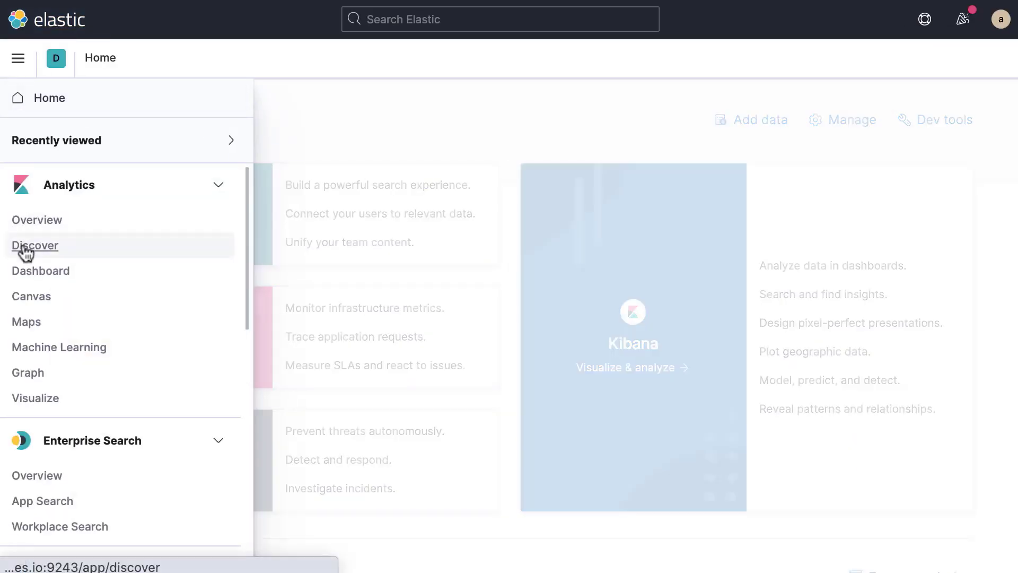
Step: Back in Discover, re-enter the geo.src : US and response:404 query
click(31, 247)
text(g)
click(120, 161)
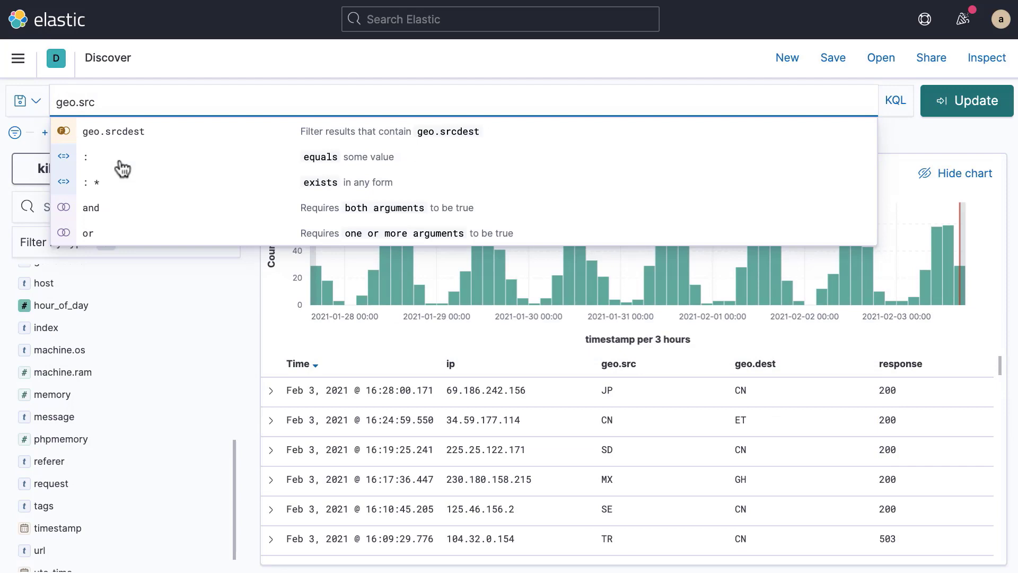
click(120, 164)
text(US)
key(Return)
text(and response)
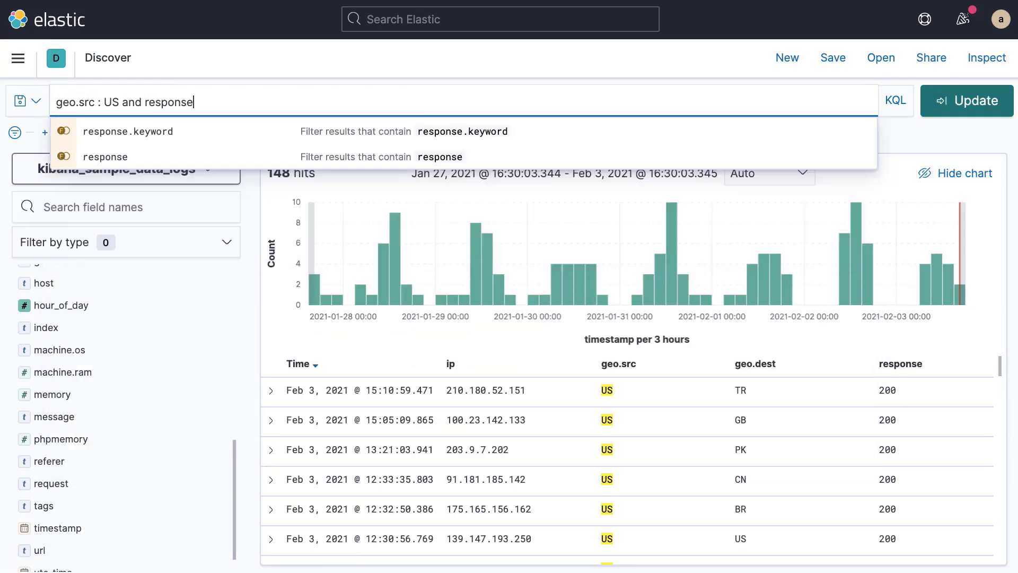
text(:404)
key(Return)
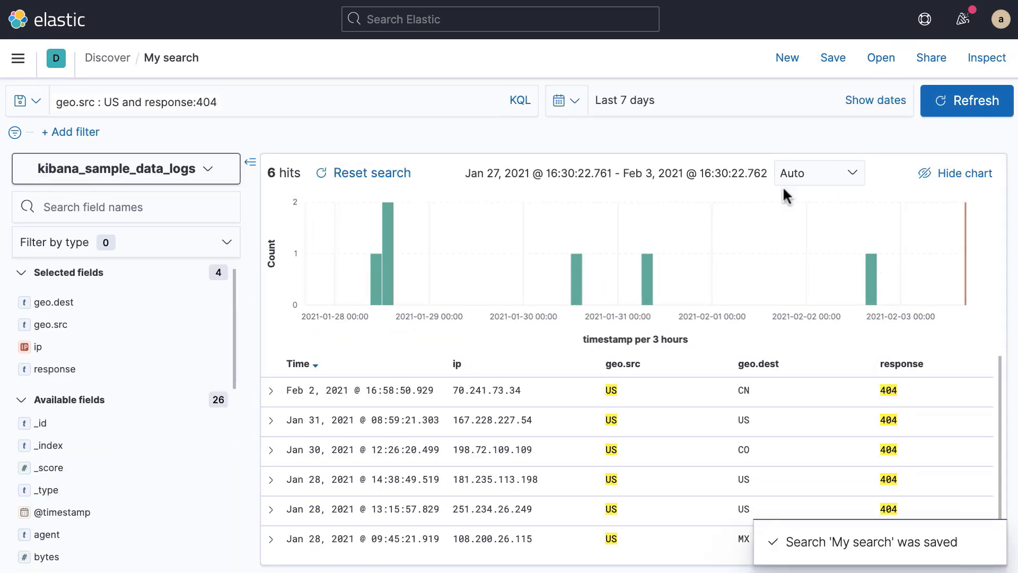